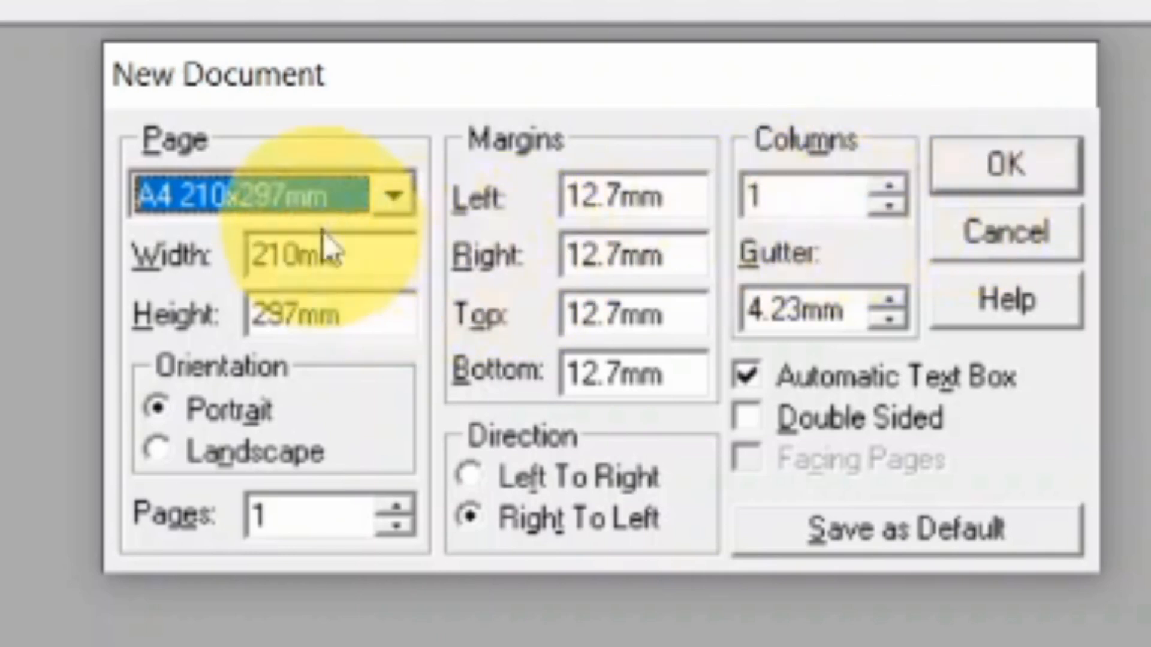
Create a new one-page A4 portrait document with one column, 12.7 mm margins and right-to-left direction
left_click(329, 205)
left_click(329, 205)
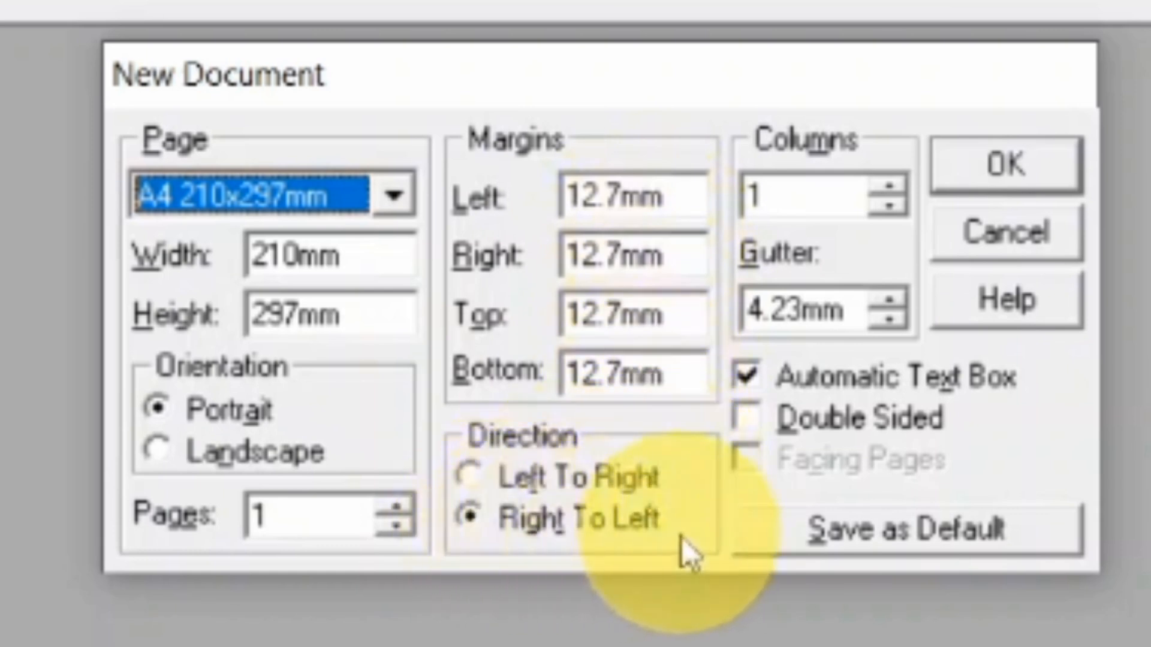
left_click(509, 532)
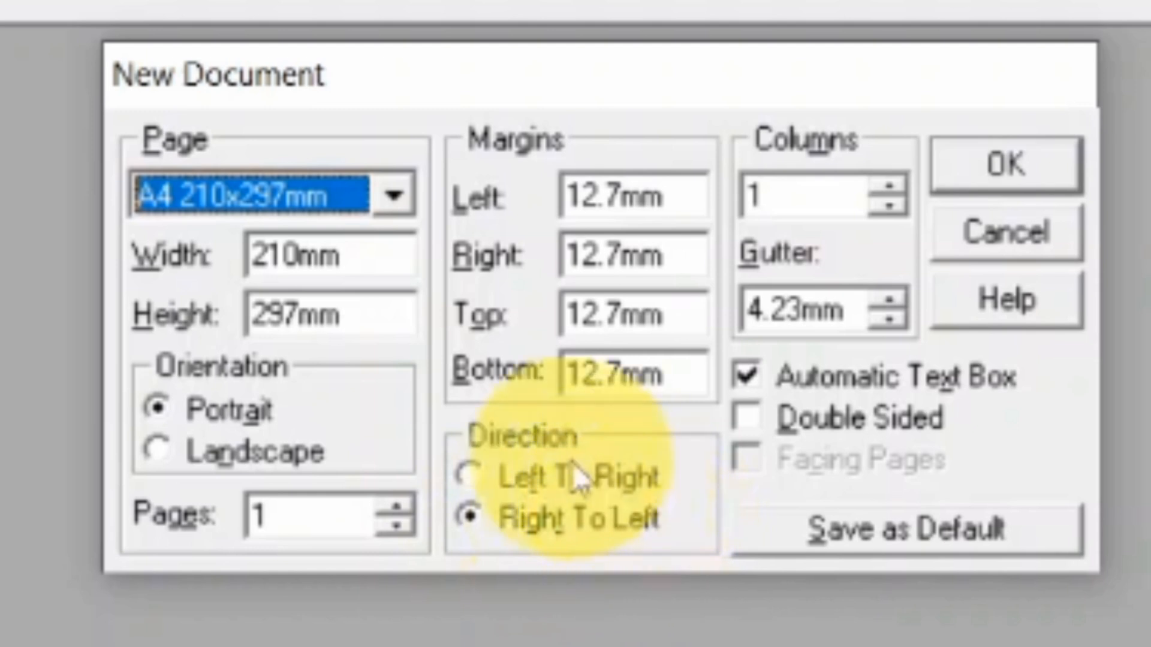
left_click(531, 471)
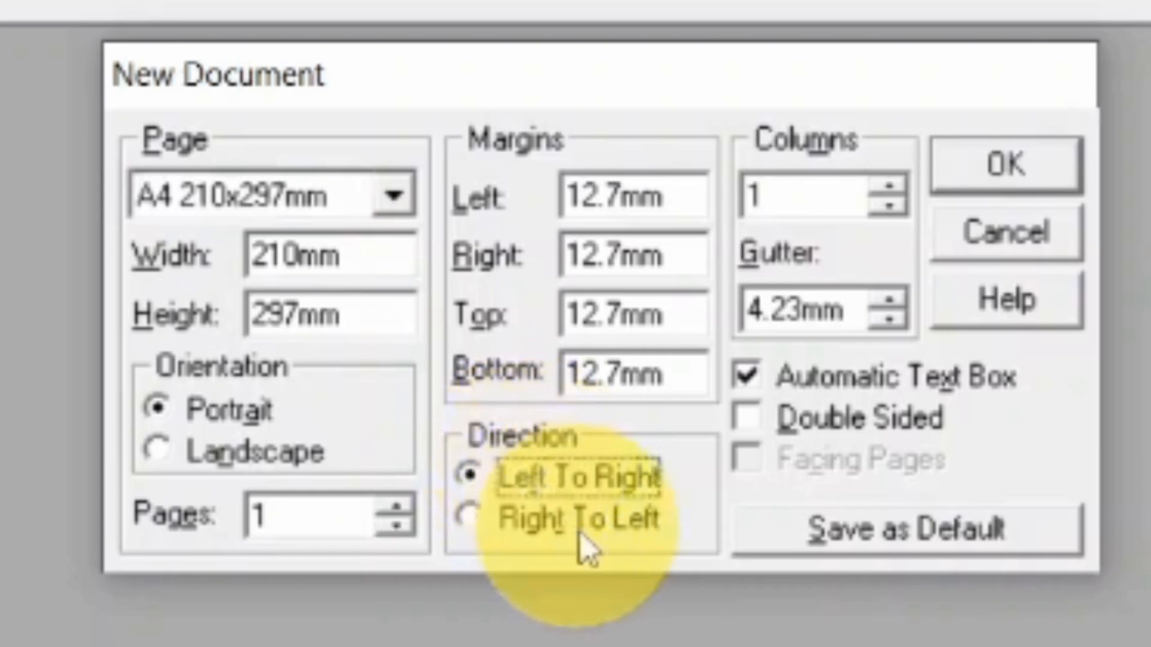
left_click(606, 533)
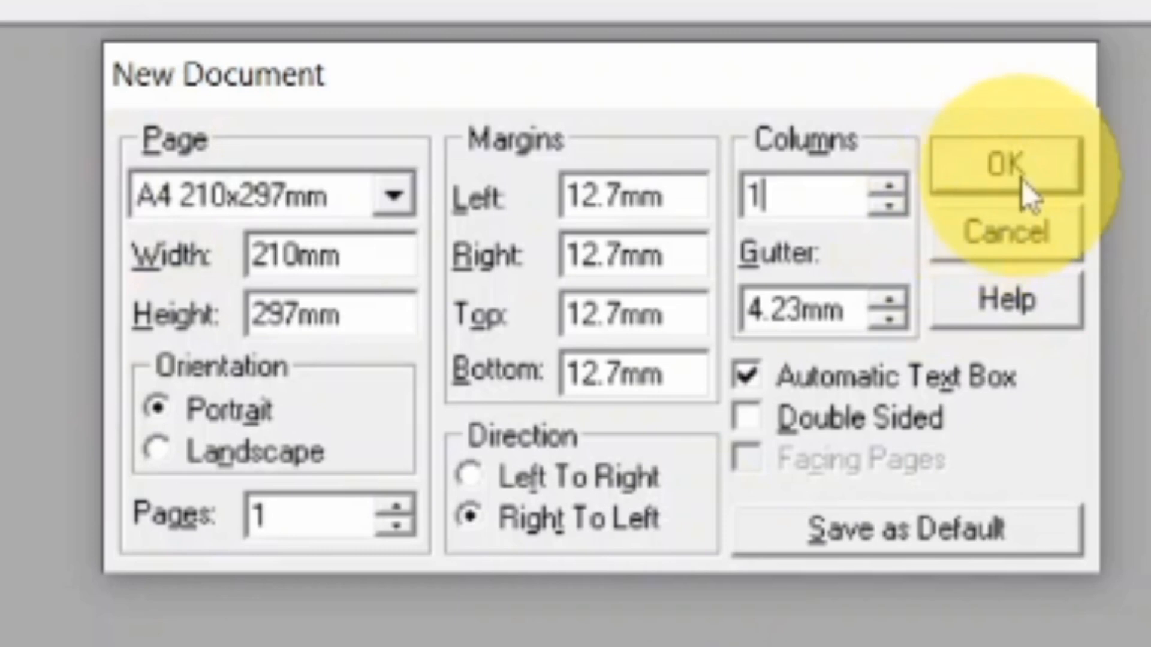
left_click(1021, 181)
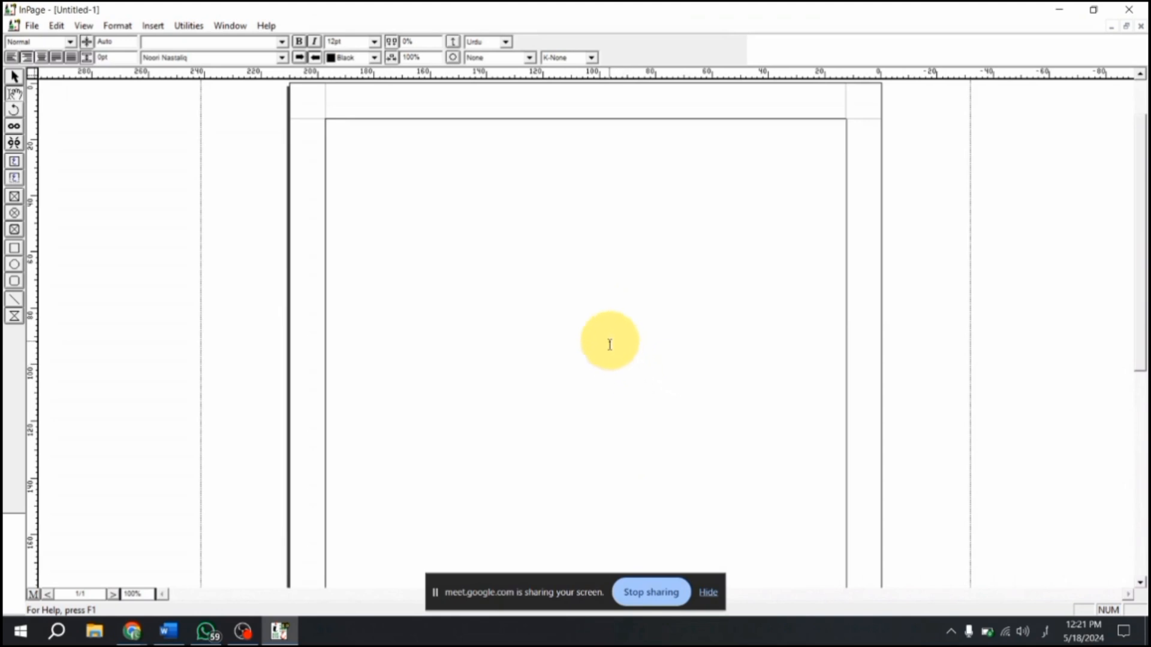
Set the document's general measurement units to Inches in the document preferences
left_click(57, 26)
mouse_move(210, 332)
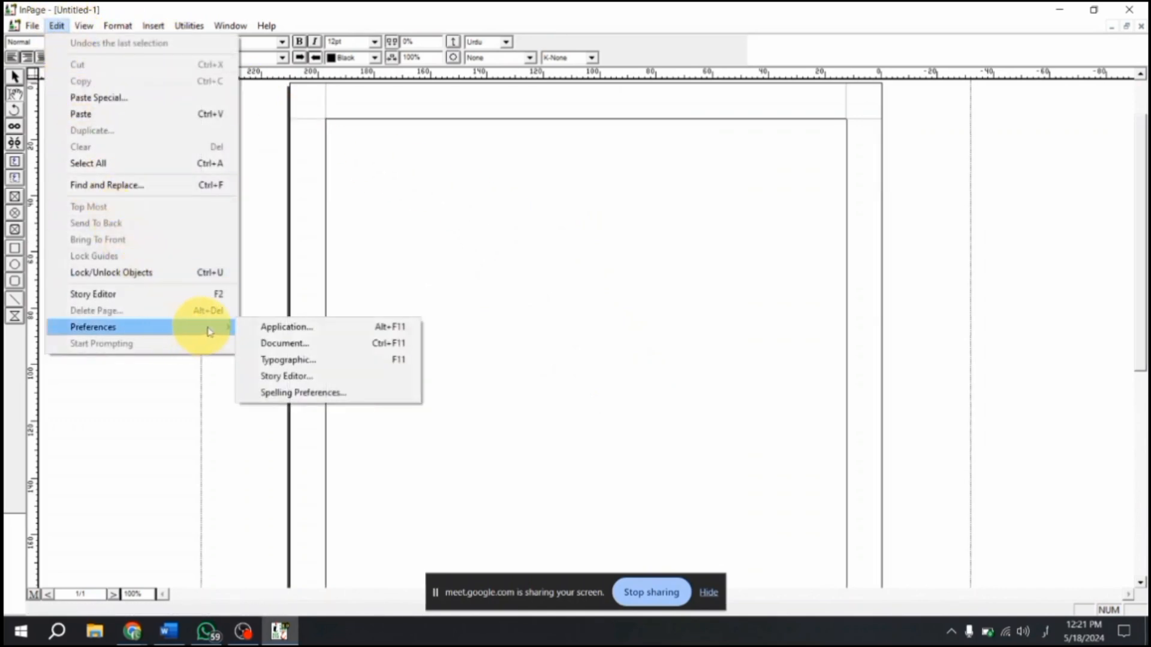
left_click(347, 351)
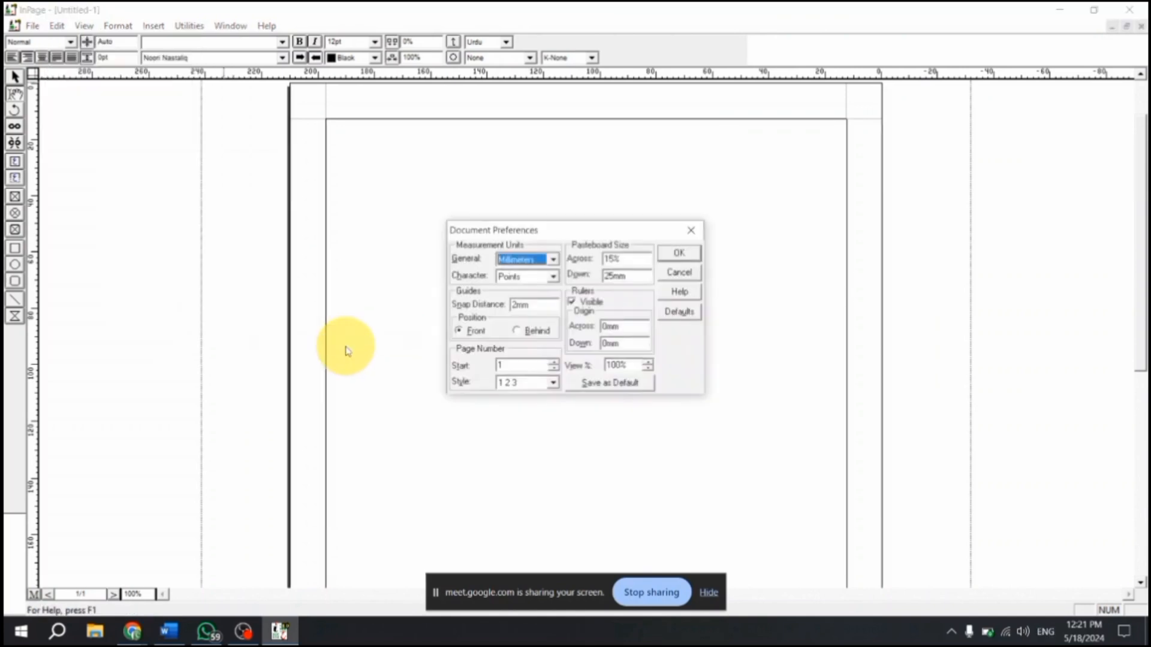
left_click_drag(566, 230, 566, 87)
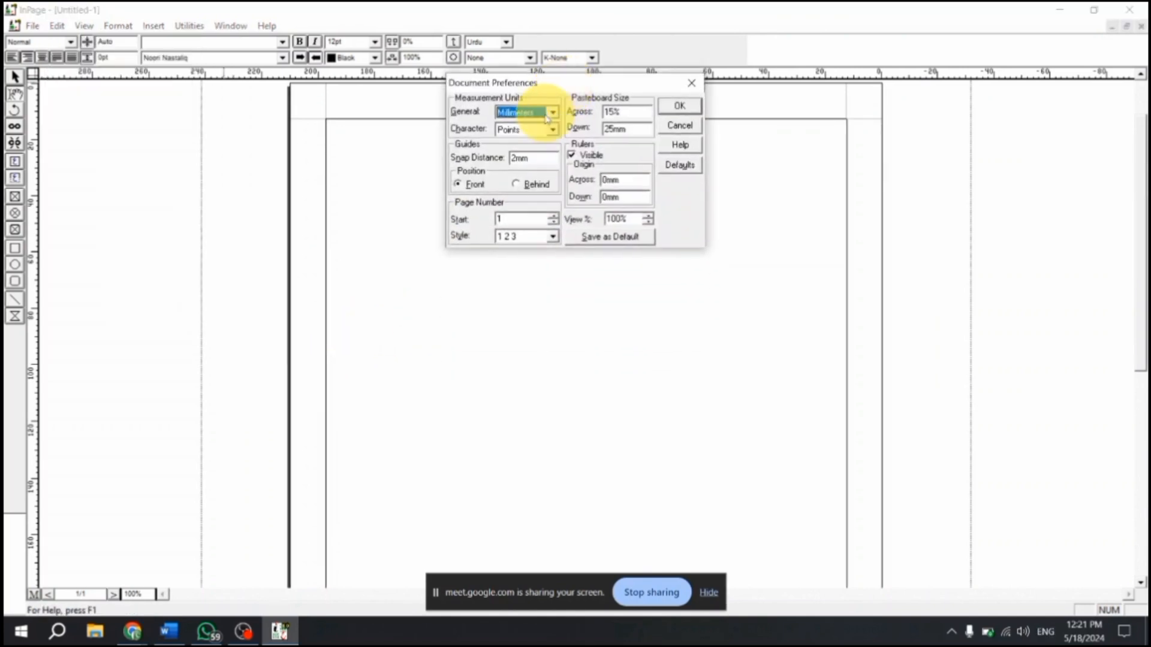
left_click(546, 112)
left_click(522, 126)
left_click(674, 108)
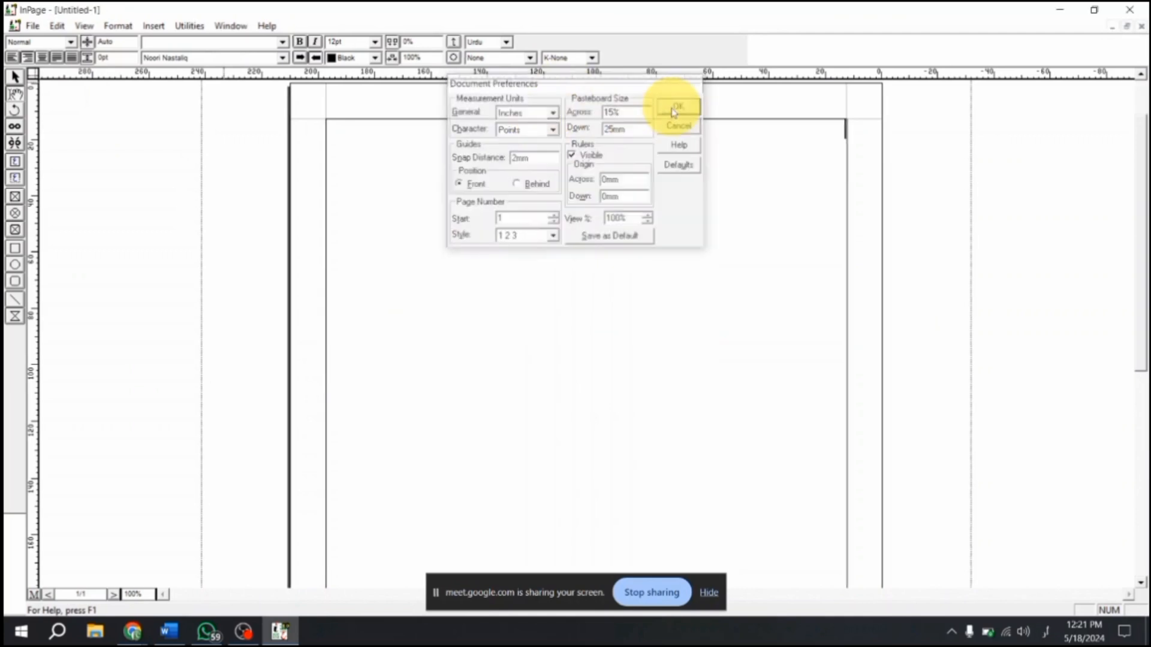
Open the page setup settings and move the dialog up, clear of the middle of the page
left_click(118, 26)
left_click(178, 269)
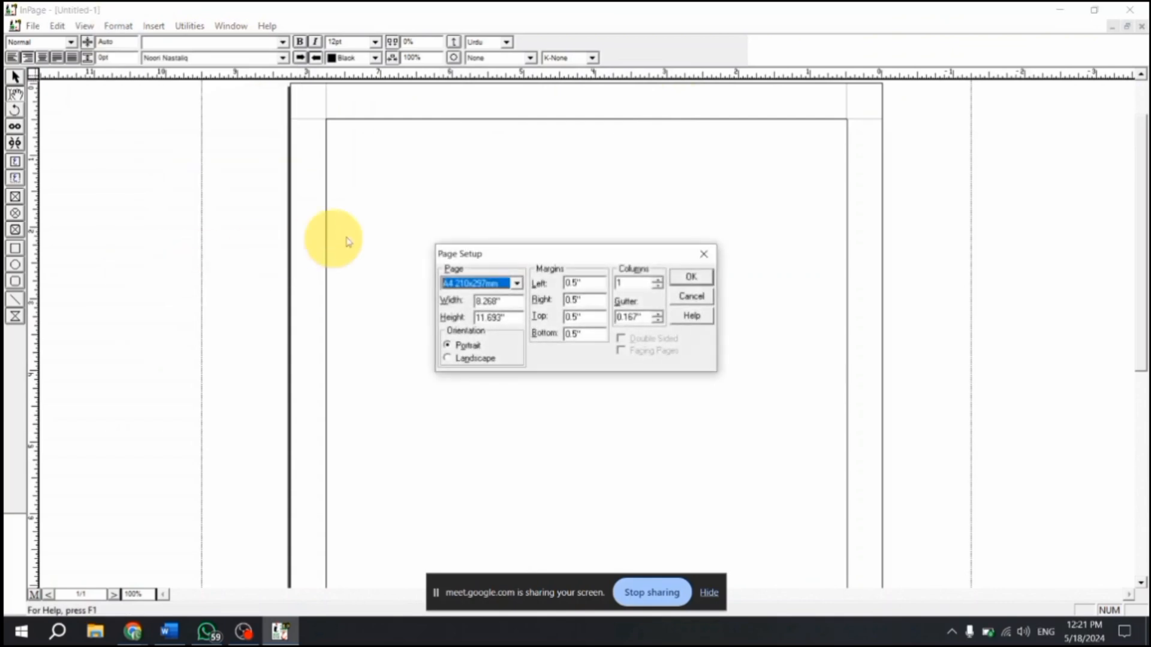
left_click_drag(514, 248, 524, 64)
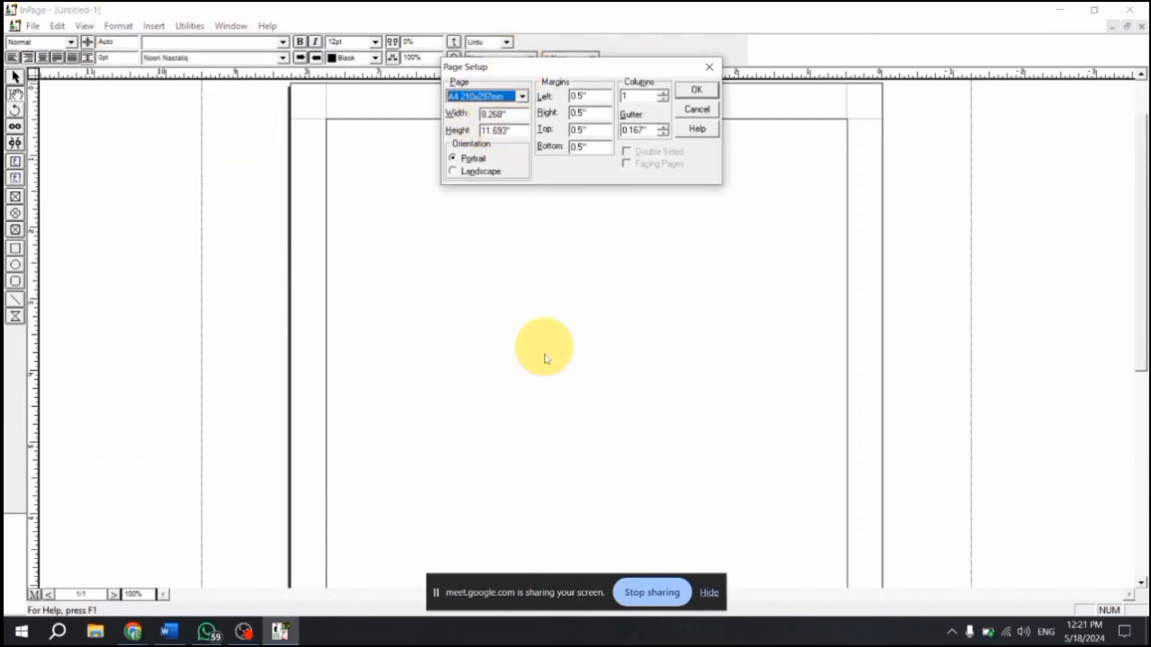
Switch to Inpage Course Outline.docx in Word and examine the chart of printing paper sizes
left_click(171, 633)
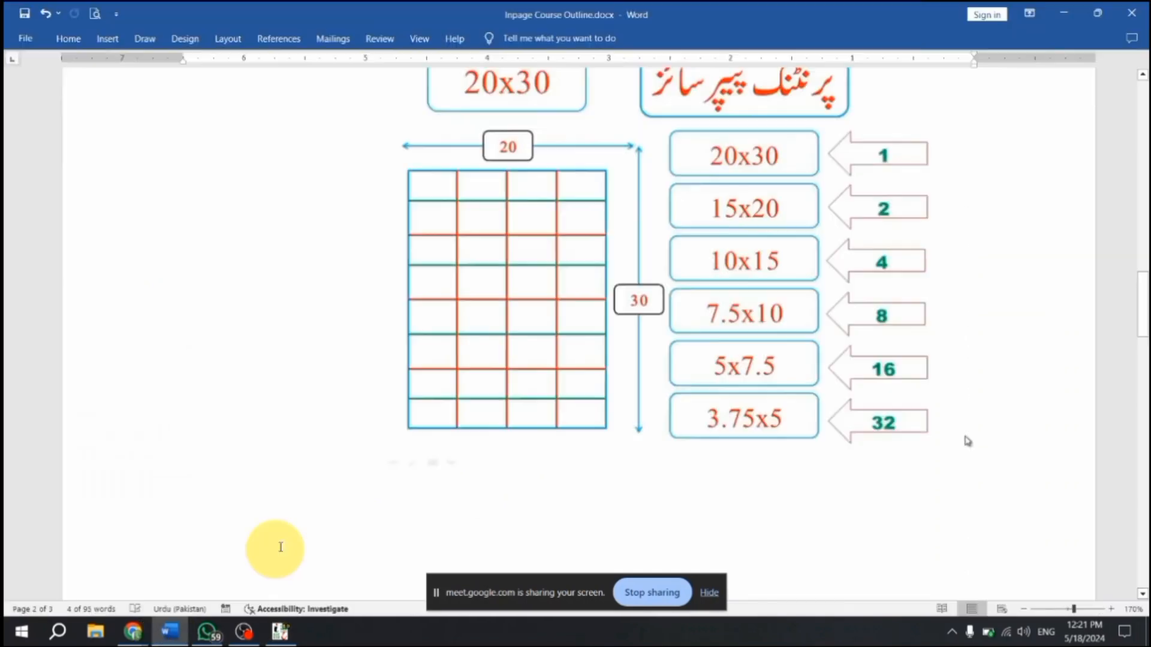
scroll(663, 429, "down", 10)
scroll(729, 395, "up", 3, "ctrl")
scroll(729, 395, "down", 8)
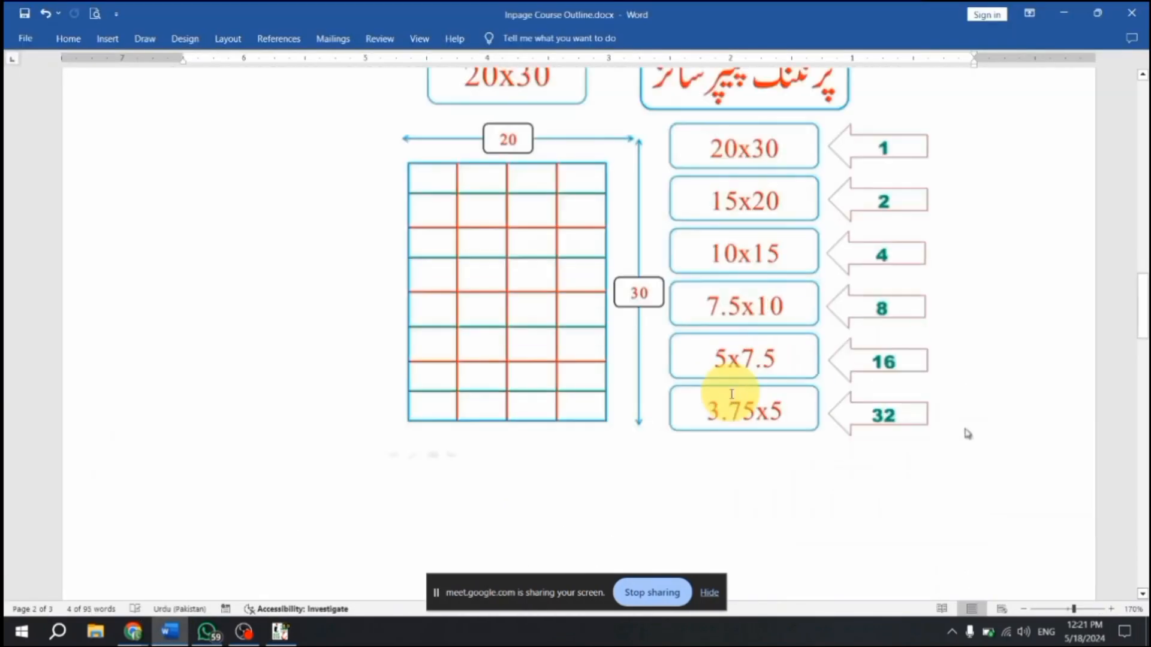
scroll(730, 389, "up", 4)
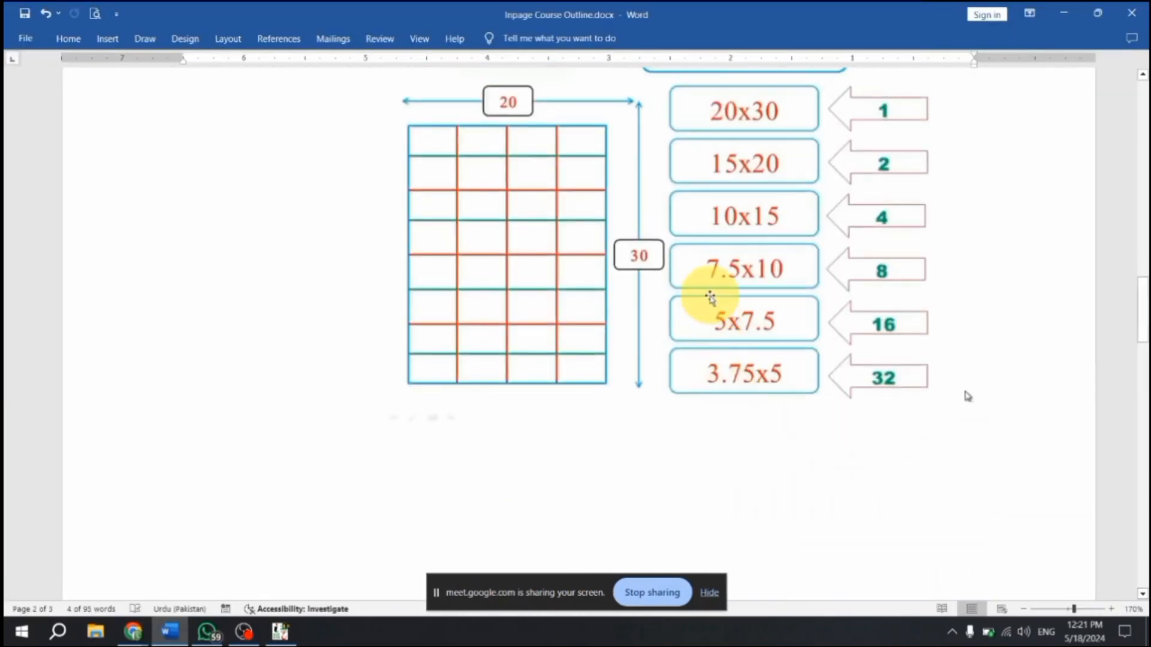
Return to InPage and set a custom page size 7.5 inches wide and 10 inches high
key("alt+Tab")
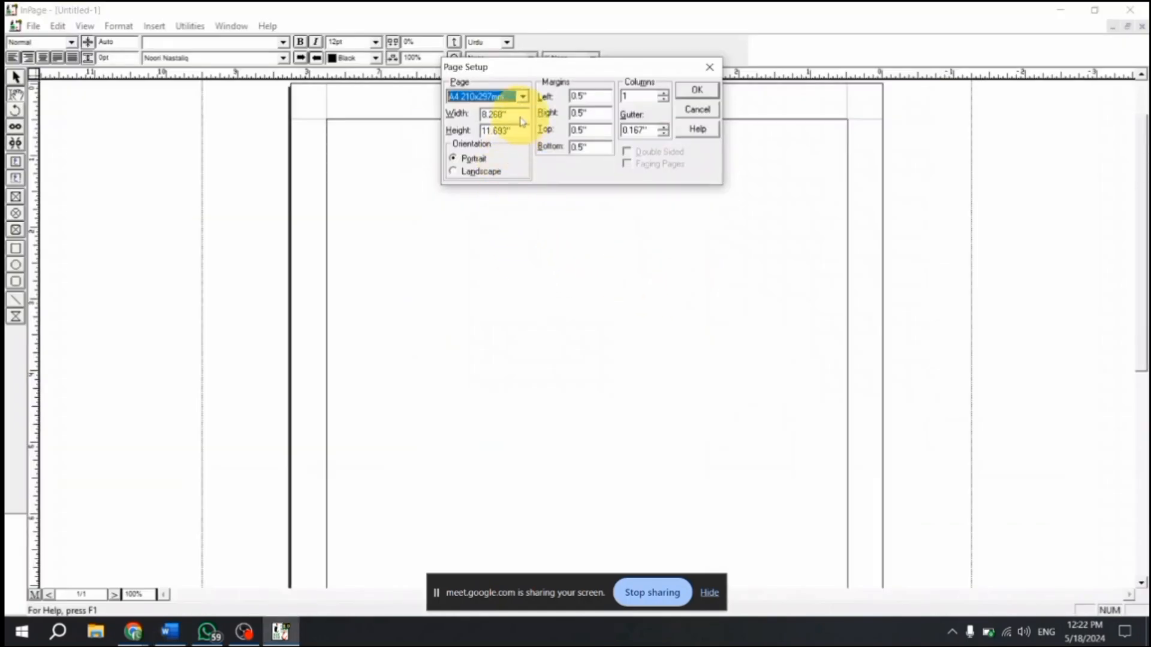
double_click(493, 114)
key("Home")
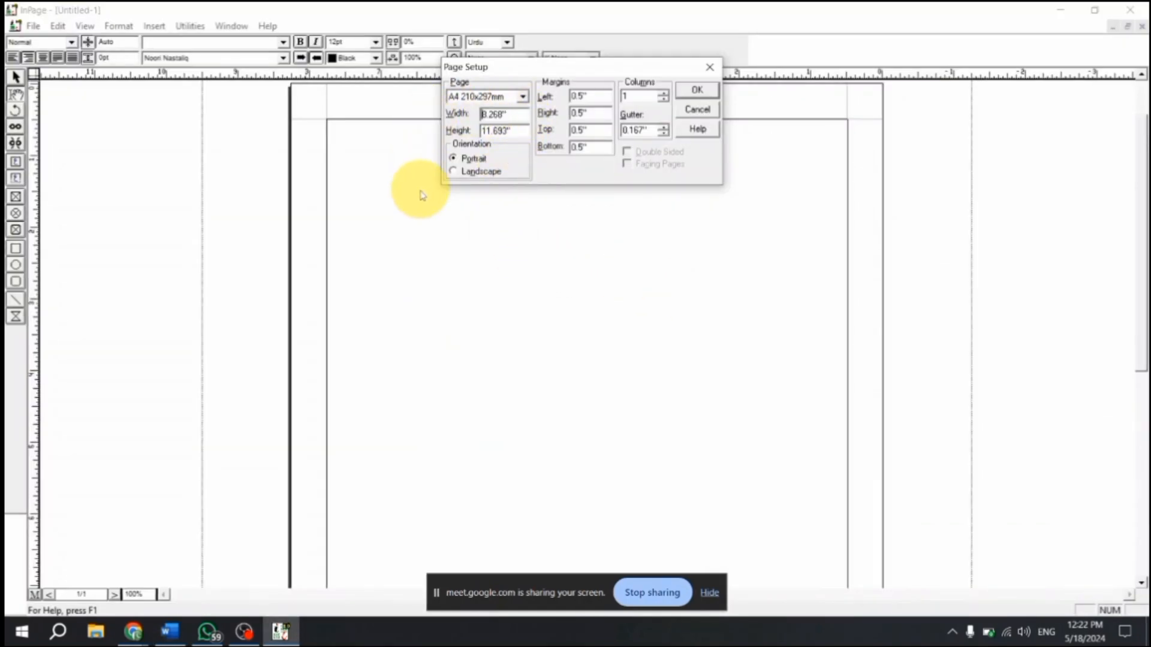
key("shift+Right")
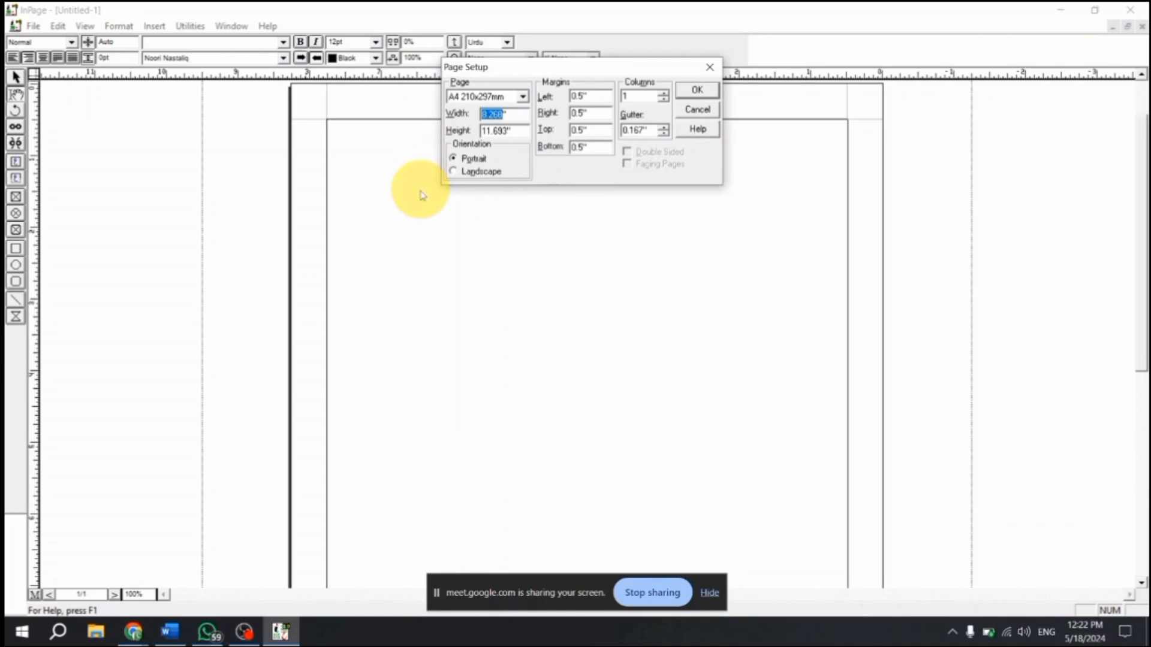
type("7.5")
key("Tab")
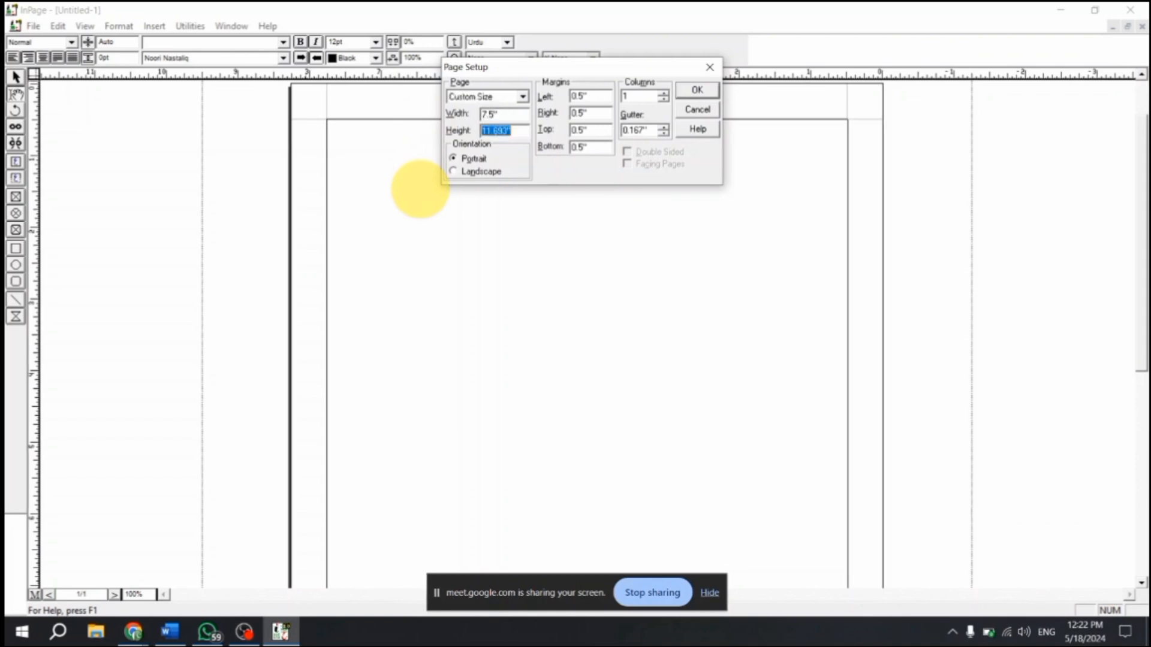
type("10")
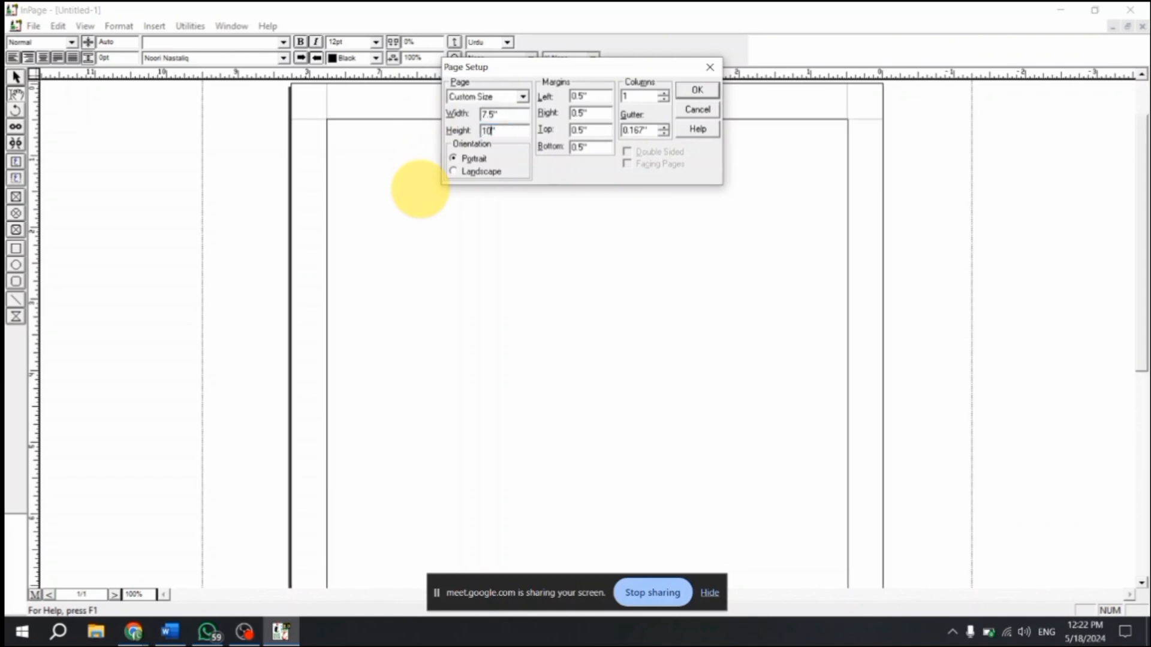
Set the left, right, top and bottom margins to 0.75 inches and apply the page setup
left_click(600, 99)
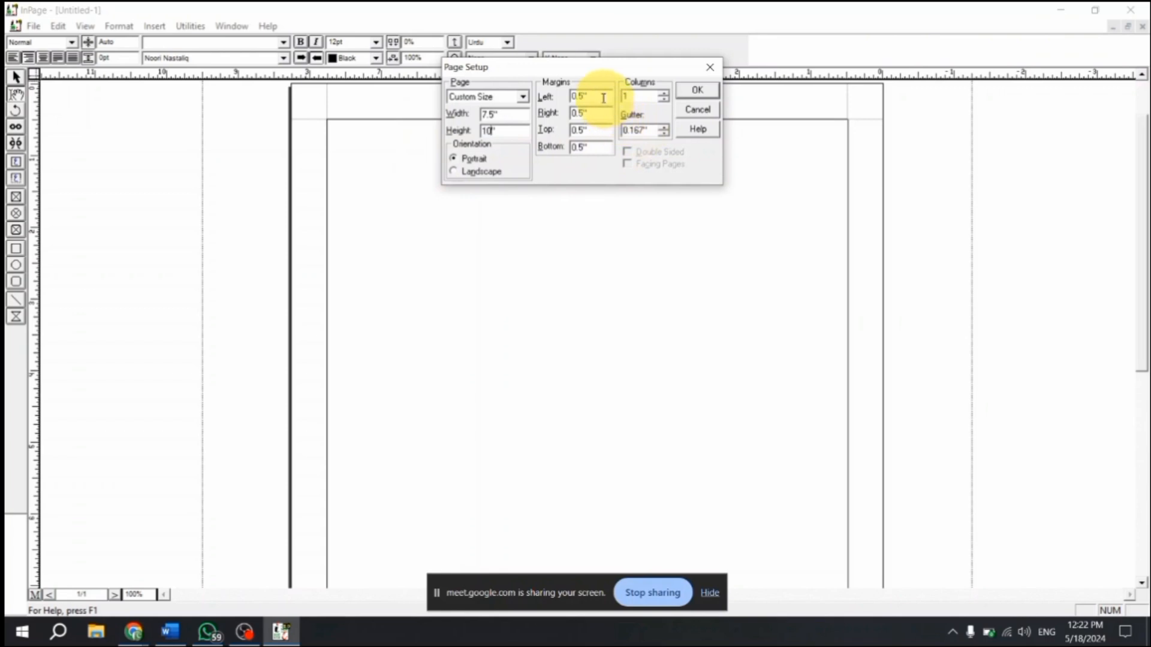
key("Left")
double_click(599, 98)
key("ctrl+c")
key("Tab")
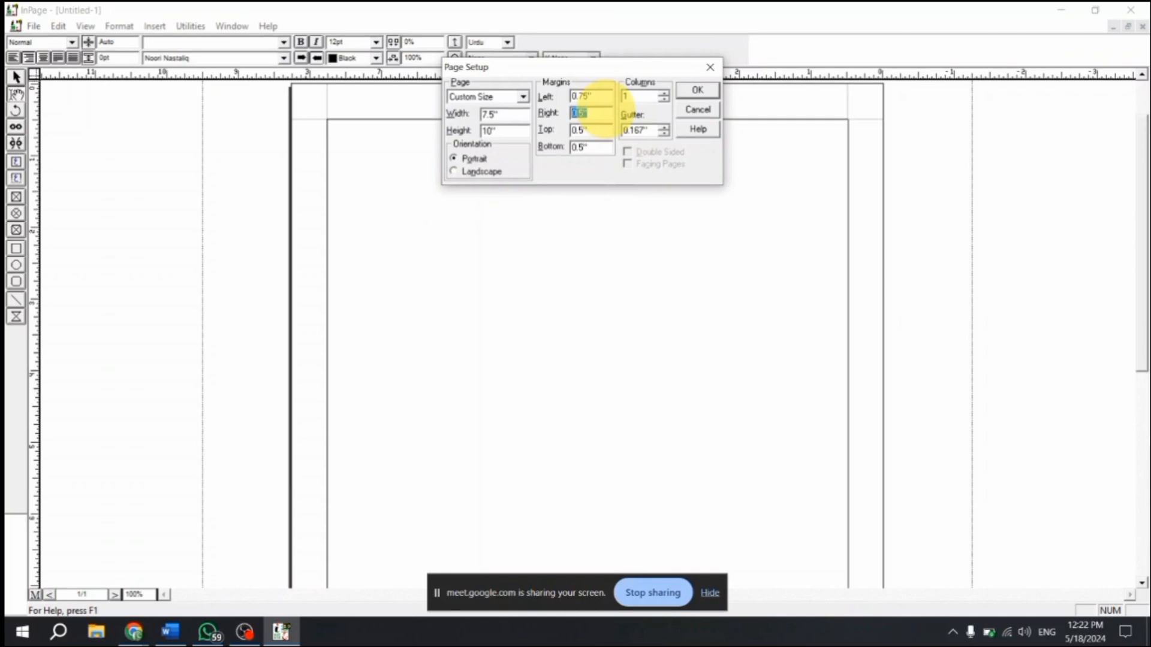
key("ctrl+v")
key("Tab")
key("ctrl+v")
key("Tab")
key("ctrl+v")
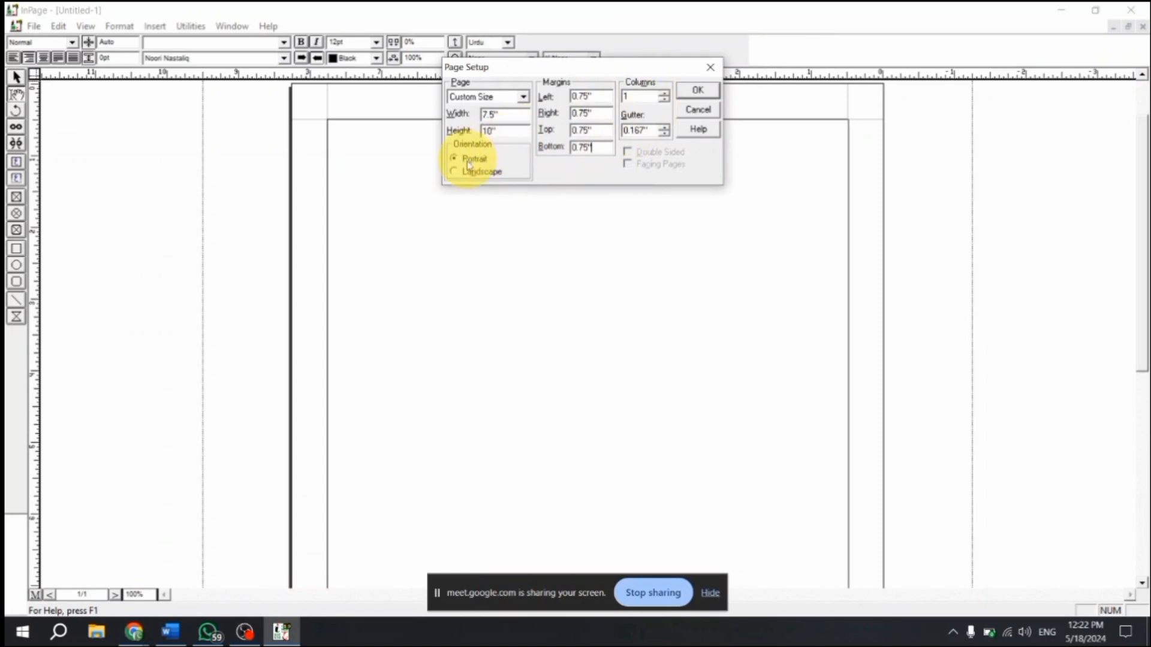
left_click(697, 92)
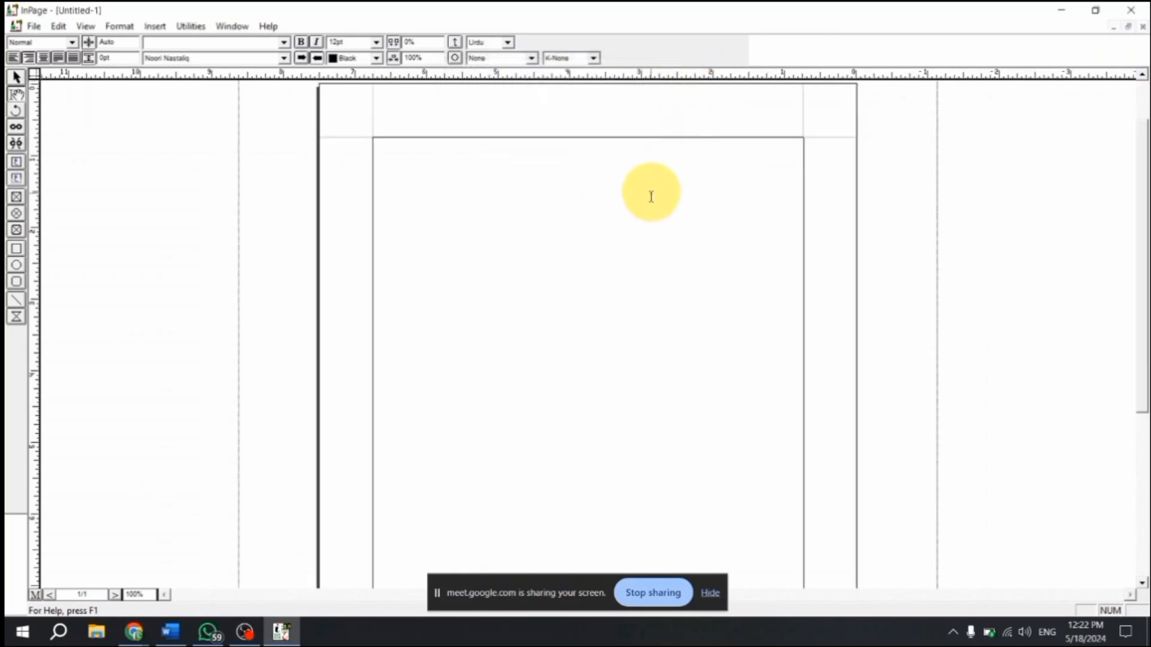
Save the document on the Desktop as an InPage file named Book Template 2024
scroll(648, 252, "down", 5)
scroll(639, 315, "up", 5)
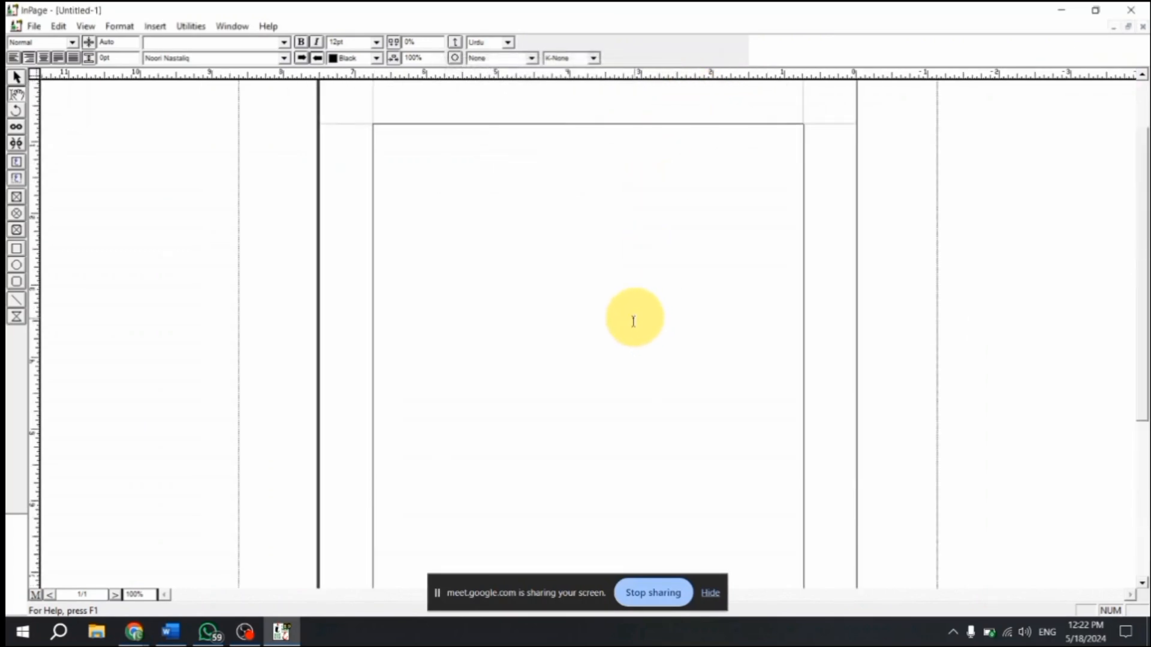
scroll(587, 287, "down", 3)
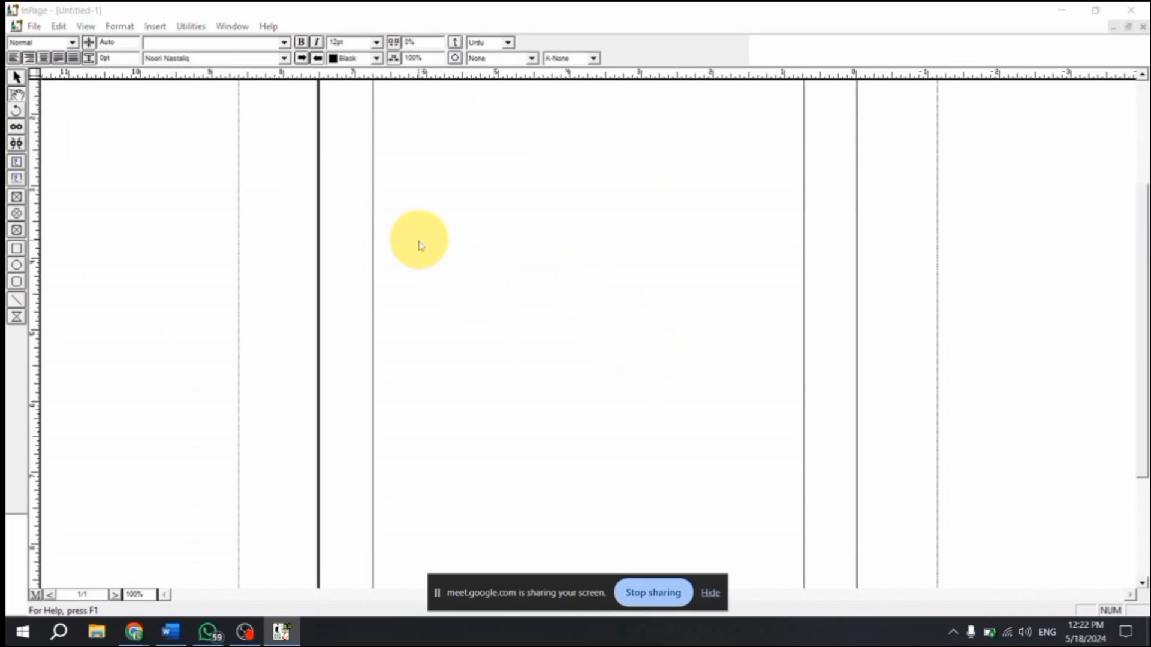
key("ctrl+s")
left_click(423, 266)
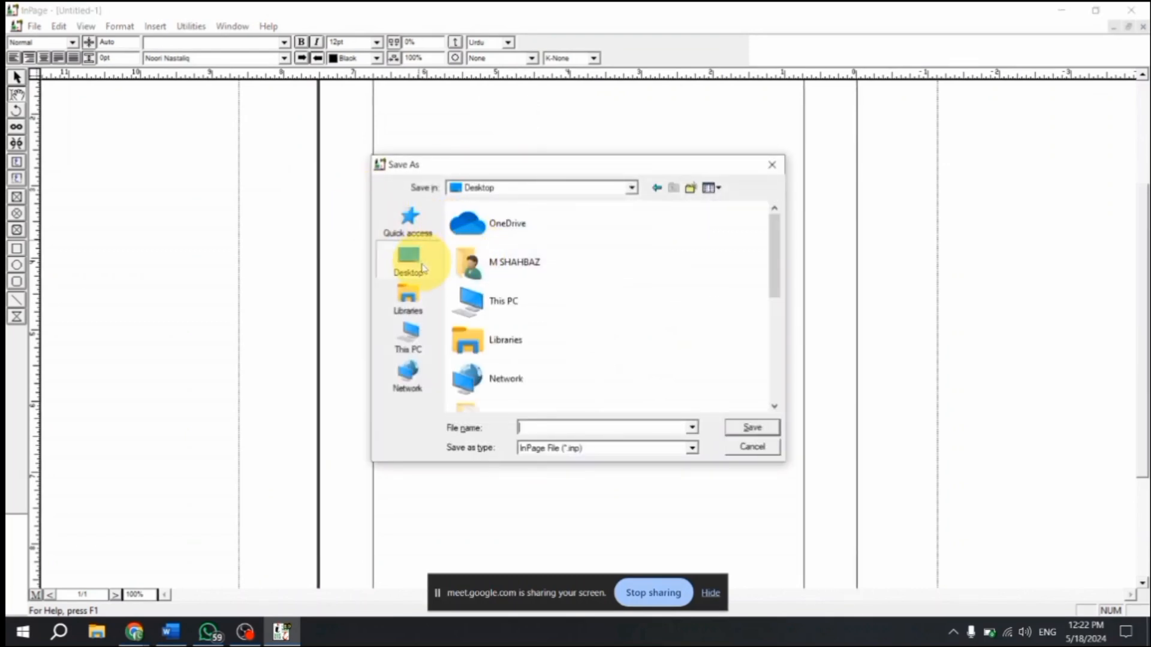
type("Book Template 202")
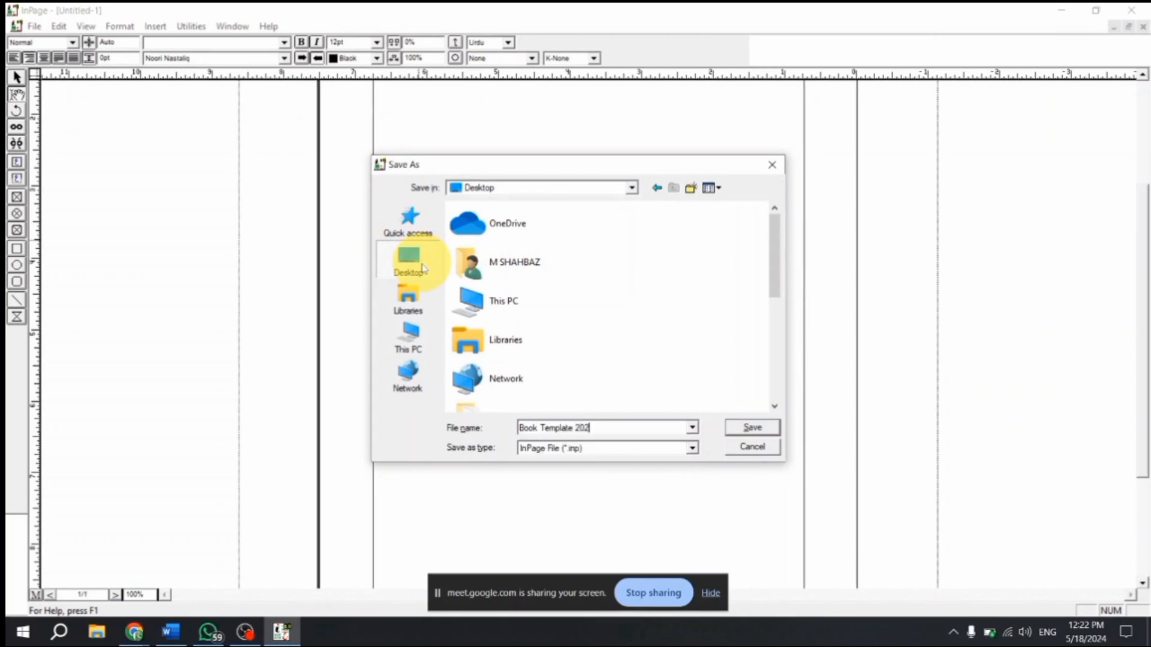
key("Return")
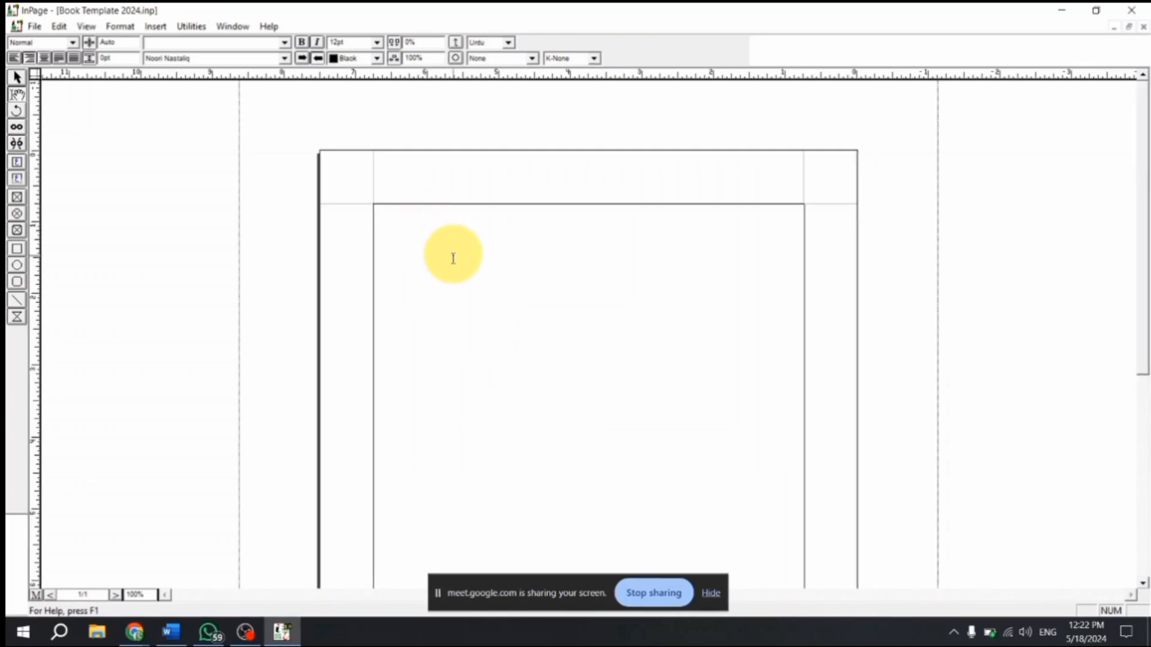
Switch to the course outline in Word and find its first item, on choosing the paper size
scroll(453, 258, "down", 5)
key("alt+Tab")
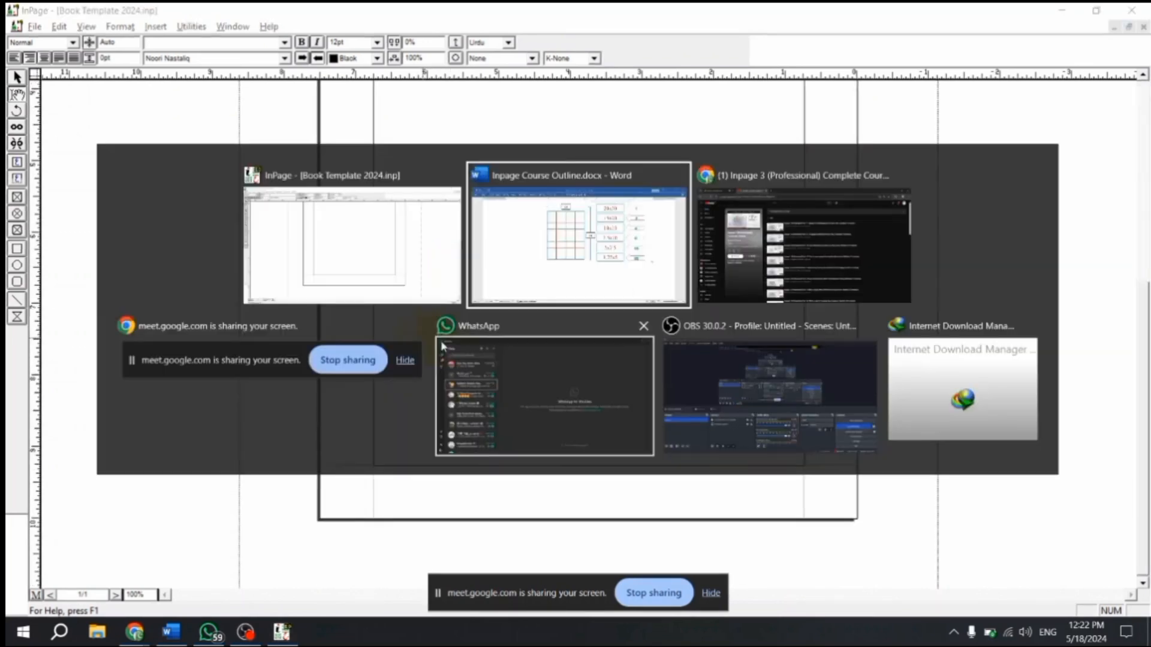
left_click(687, 293)
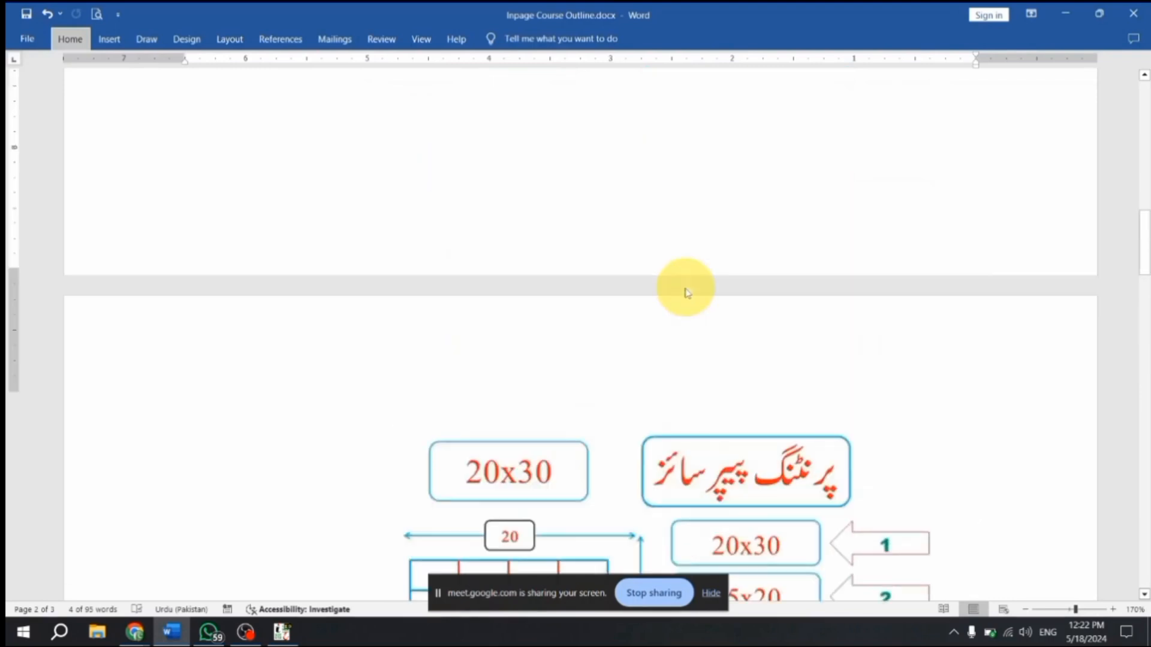
scroll(686, 293, "up", 10)
scroll(689, 290, "down", 2)
left_click(876, 245)
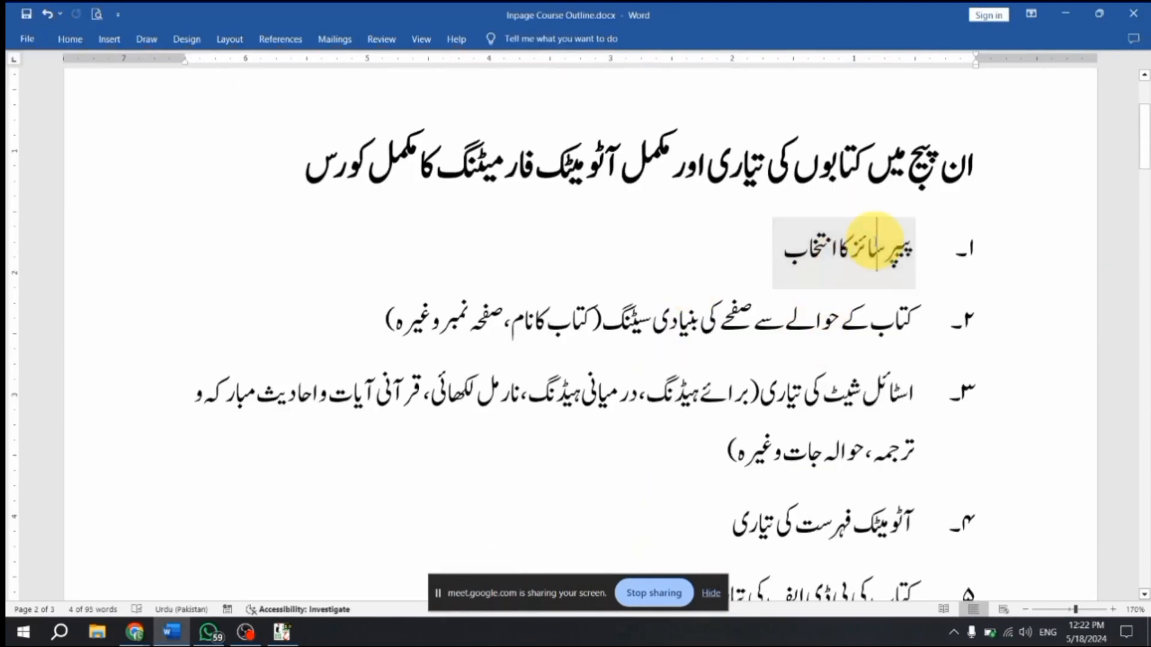